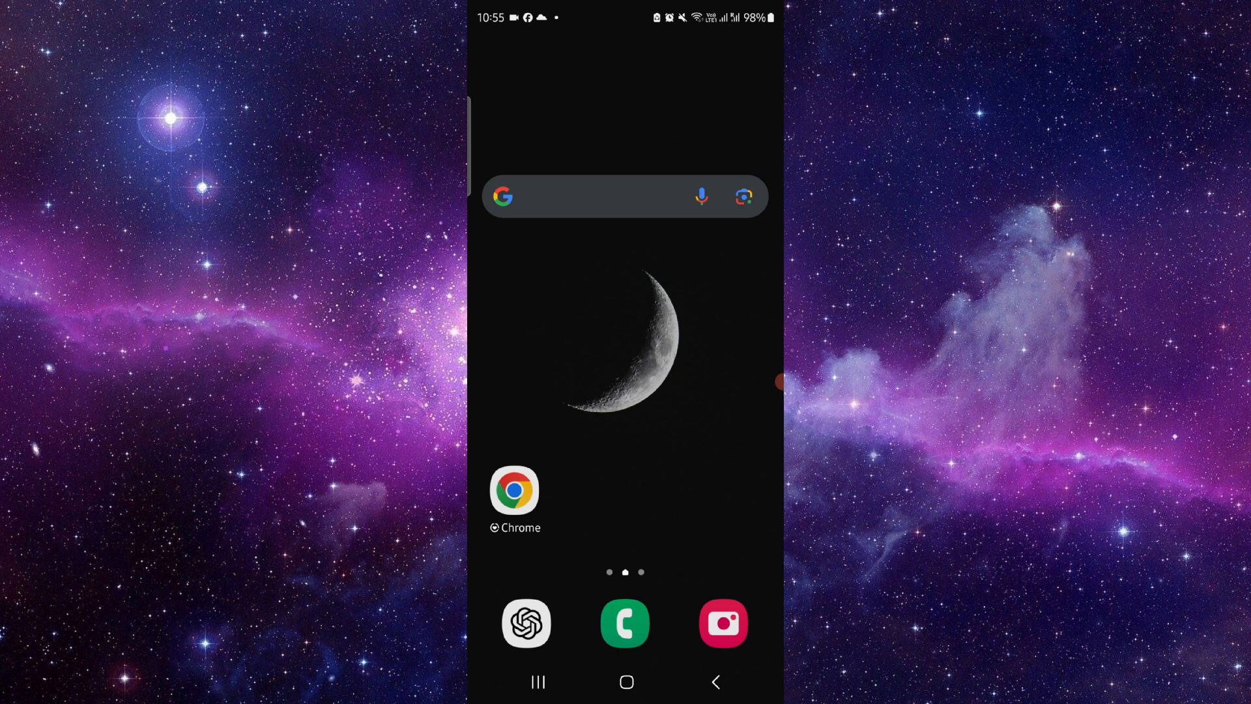
# - Bring up the recent apps view from the home screen
pyautogui.click(537, 682)
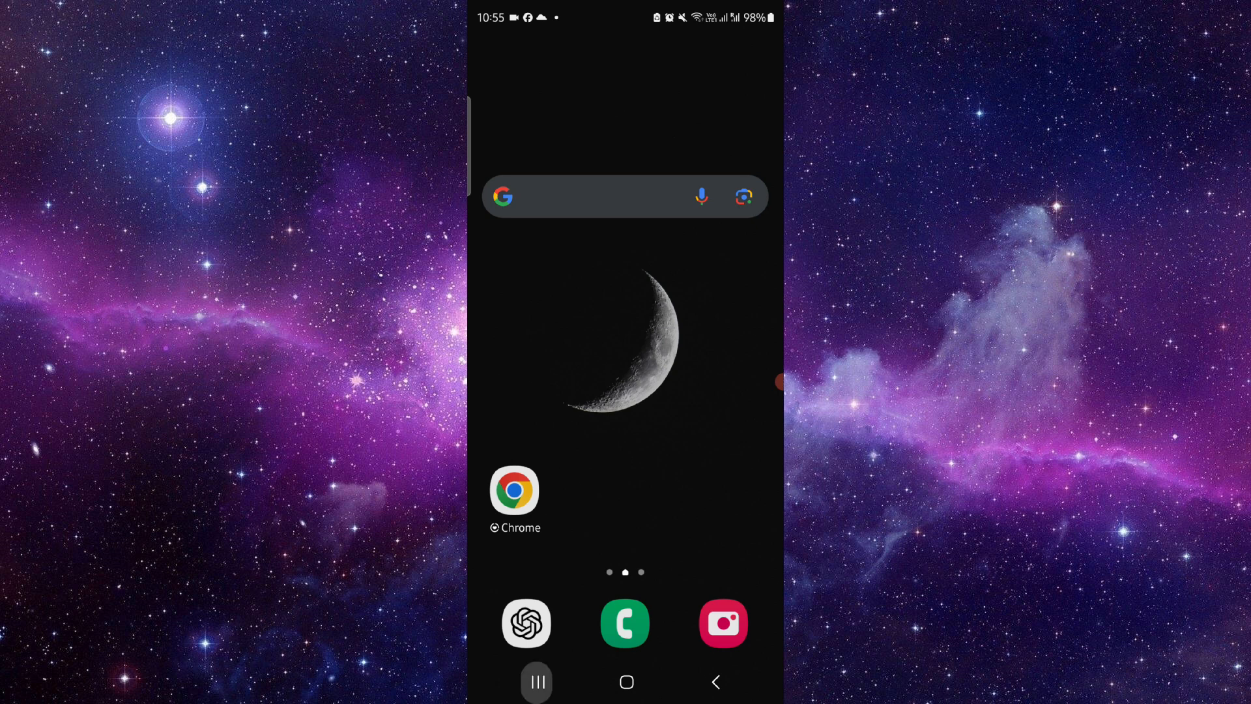
# - Select the Samsung Notes card to reopen the Quality Score steps note
pyautogui.click(625, 313)
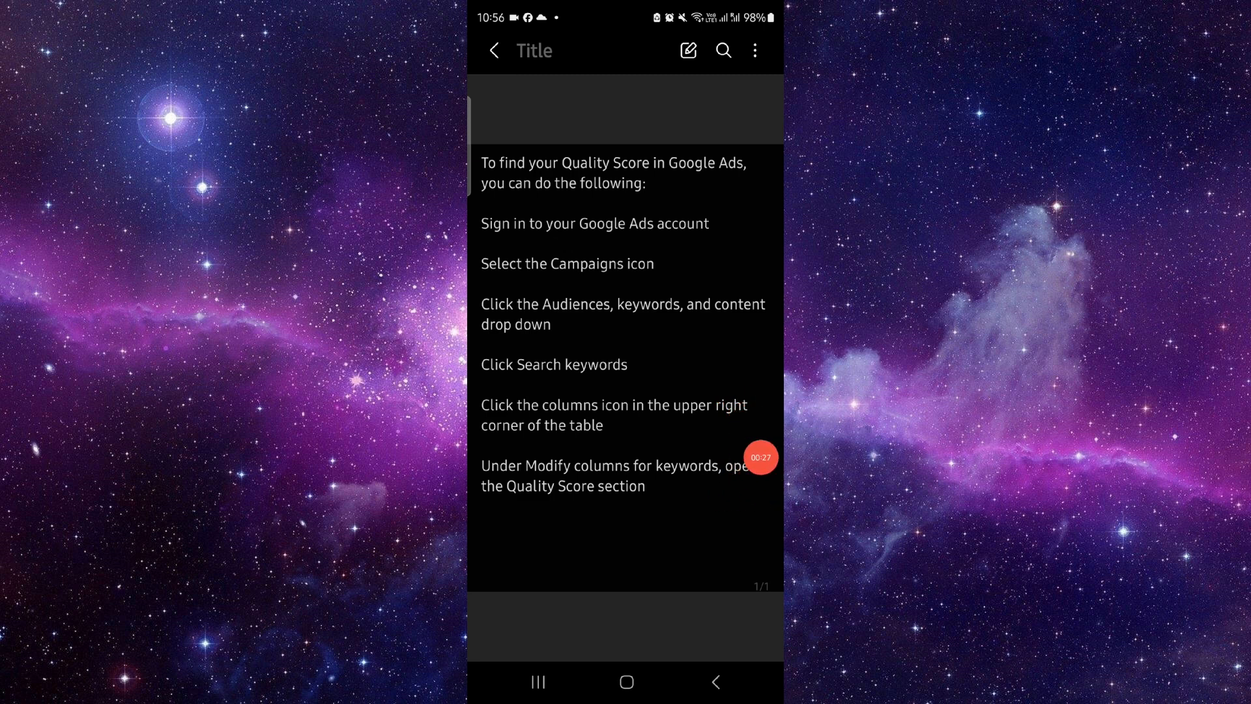
pyautogui.click(627, 682)
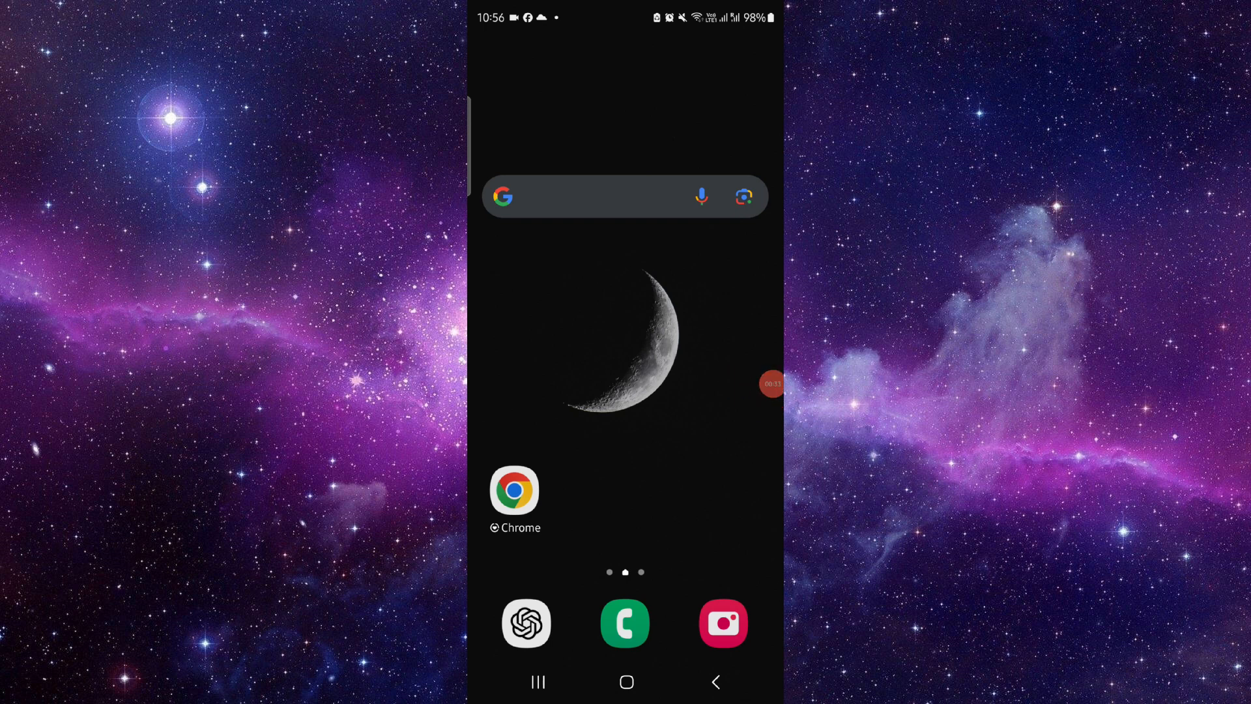
pyautogui.moveTo(771, 383); pyautogui.dragTo(766, 310)
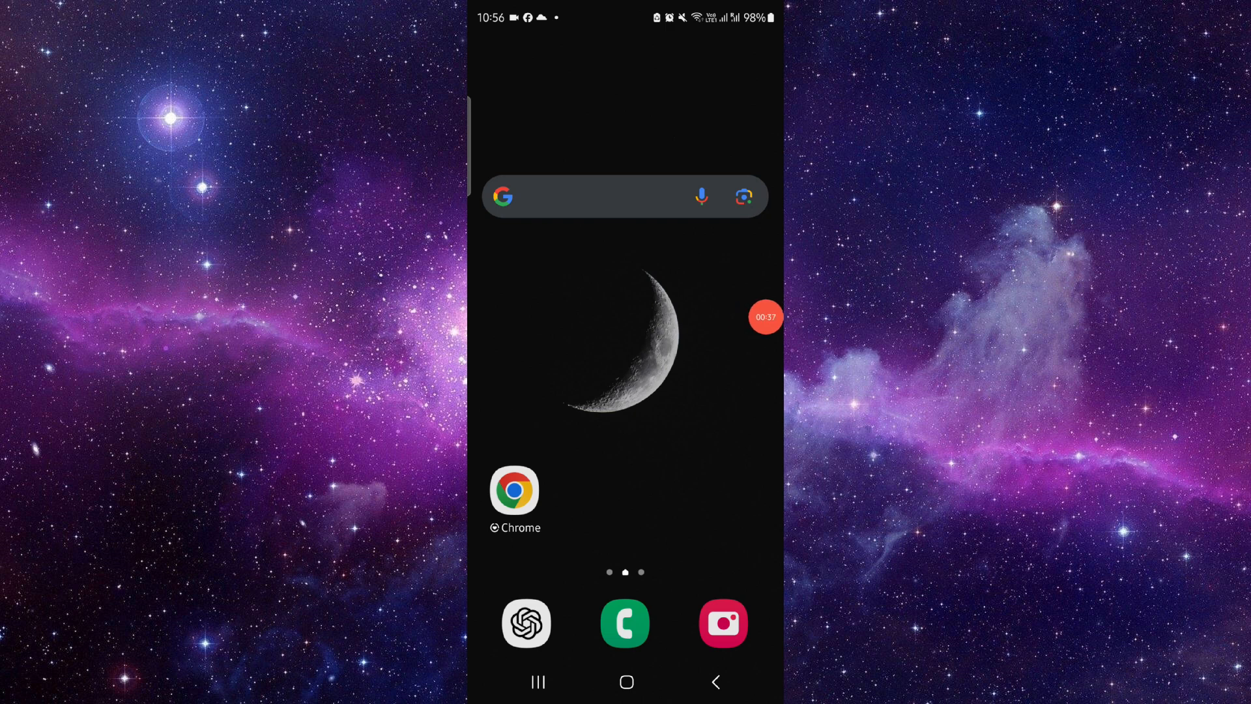
pyautogui.moveTo(765, 316); pyautogui.dragTo(766, 305)
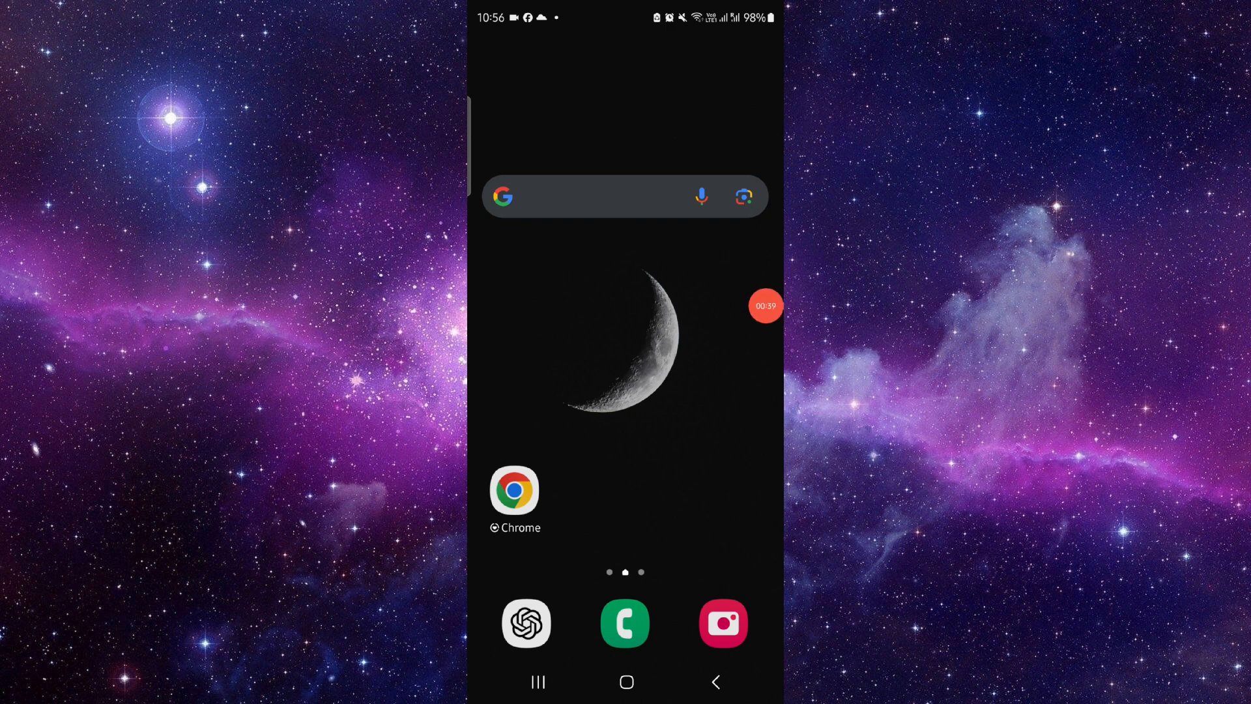